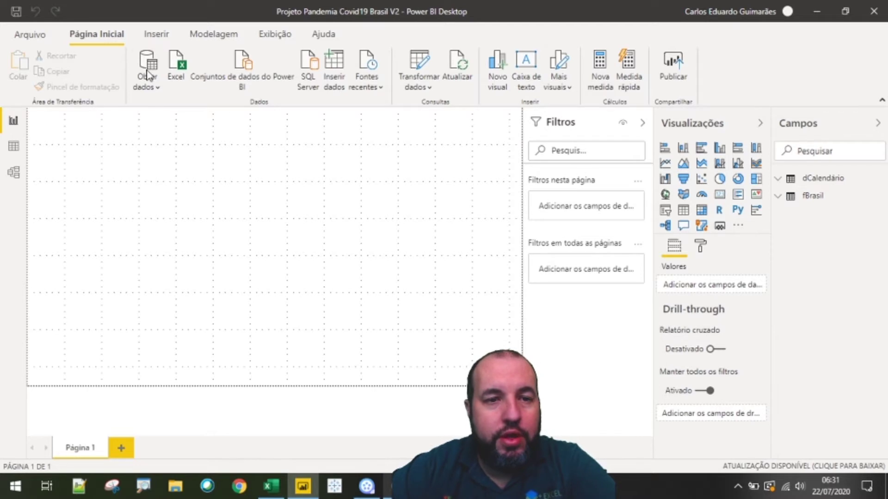
Step: Save a copy of the report as Projeto Pandemia Covid19 Brasil V3.pbix in the Projeto Pandemia Covid 19 Brasil folder
{"action": "left_click", "coordinate": [37, 36]}
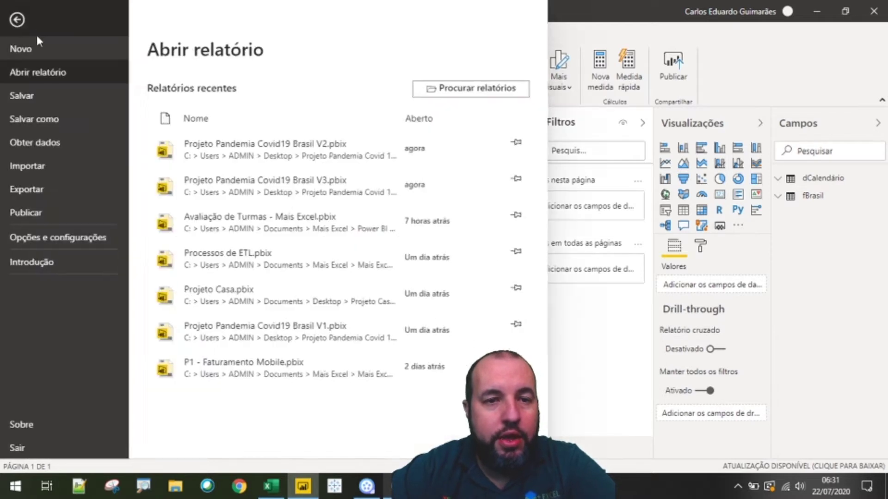
{"action": "left_click", "coordinate": [47, 123]}
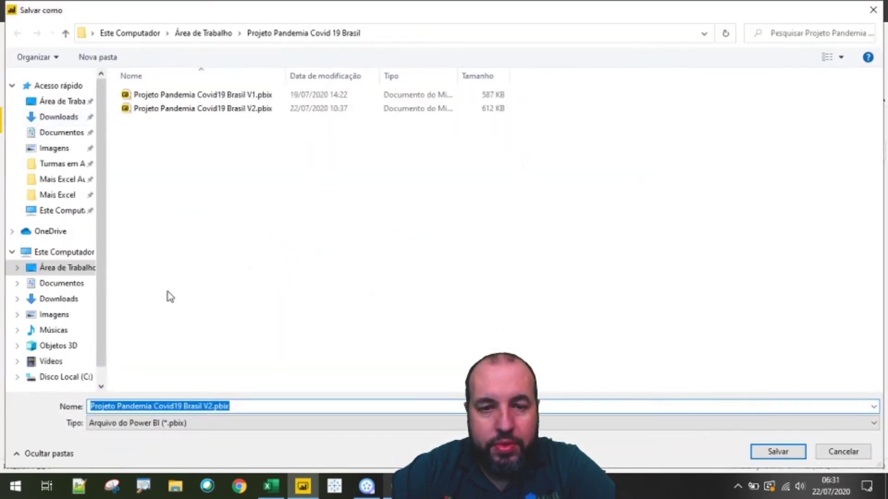
{"action": "left_click", "coordinate": [206, 406]}
{"action": "left_click_drag", "start_coordinate": [208, 407], "coordinate": [215, 409]}
{"action": "key", "text": "BackSpace"}
{"action": "type", "text": "3"}
{"action": "key", "text": "ctrl+a"}
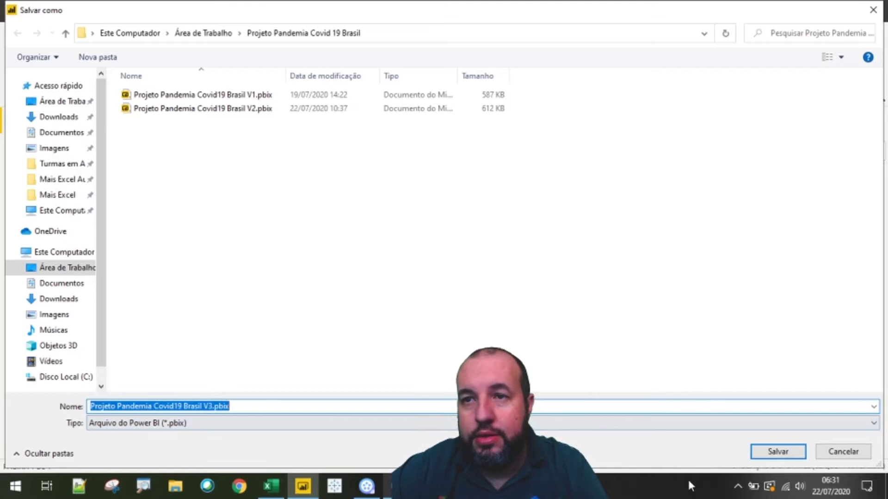
{"action": "left_click", "coordinate": [771, 453]}
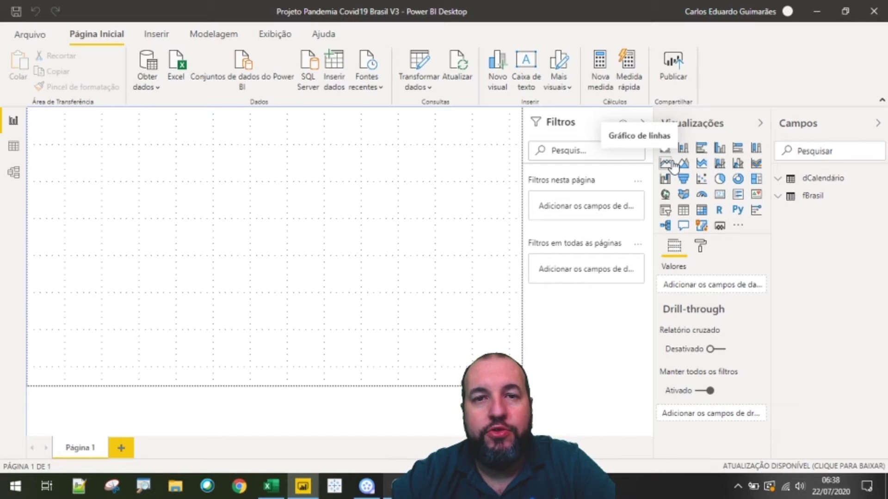
Step: Switch to Excel and compare the sales table, the customer registration table and the Nome/Valor summary table
{"action": "left_click", "coordinate": [271, 486]}
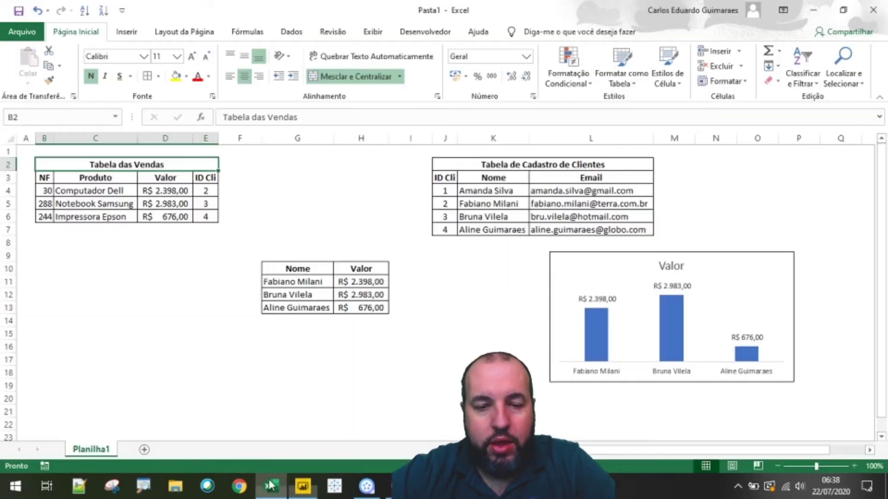
{"action": "left_click_drag", "start_coordinate": [146, 161], "coordinate": [145, 213]}
{"action": "left_click_drag", "start_coordinate": [541, 165], "coordinate": [534, 231]}
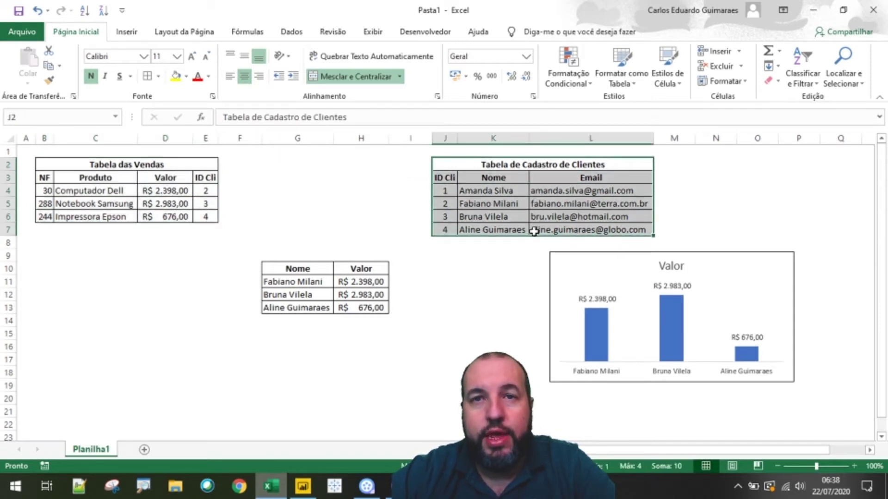
{"action": "left_click", "coordinate": [498, 226]}
{"action": "left_click", "coordinate": [347, 267]}
{"action": "left_click", "coordinate": [340, 282]}
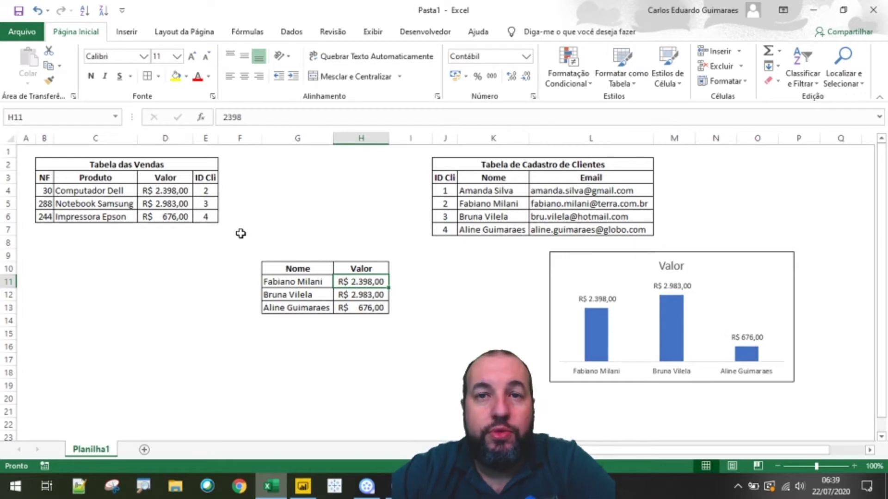
{"action": "left_click_drag", "start_coordinate": [153, 184], "coordinate": [153, 216]}
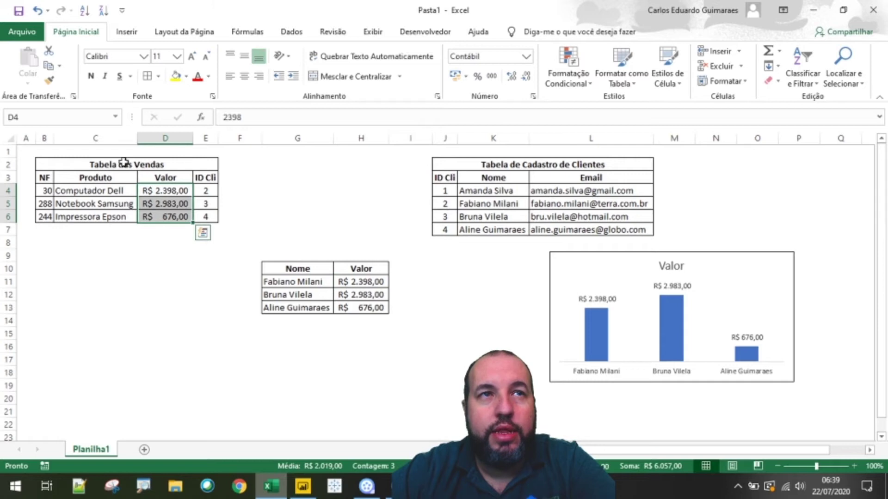
{"action": "left_click_drag", "start_coordinate": [491, 191], "coordinate": [491, 230]}
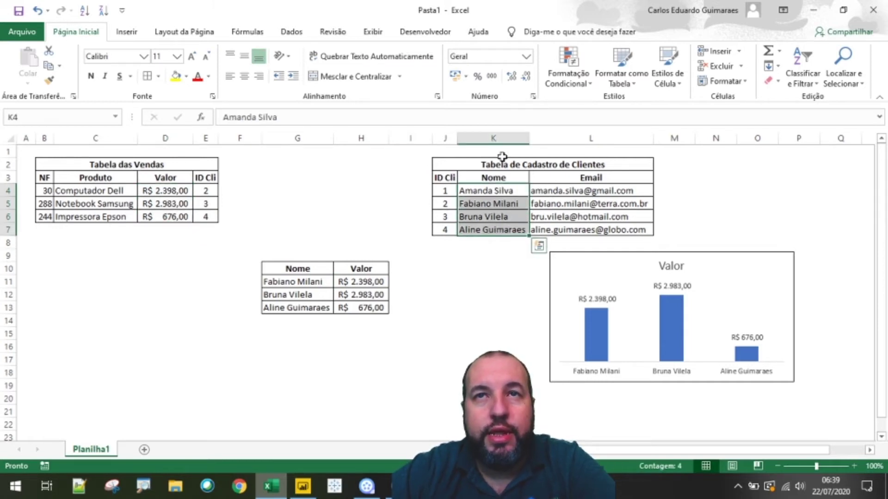
{"action": "left_click", "coordinate": [495, 203]}
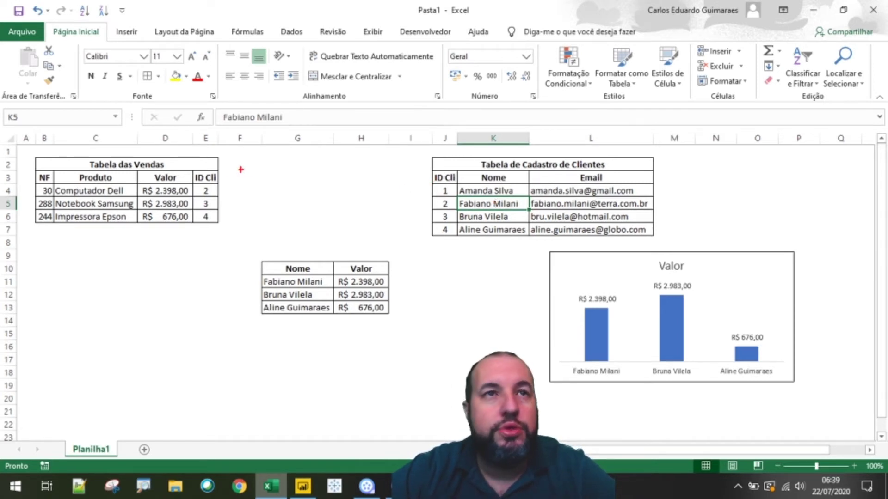
Step: Annotate the ID Cli headers of both tables with red boxes joined by a line labelled "Relacionamento"
{"action": "left_click_drag", "start_coordinate": [194, 183], "coordinate": [219, 170]}
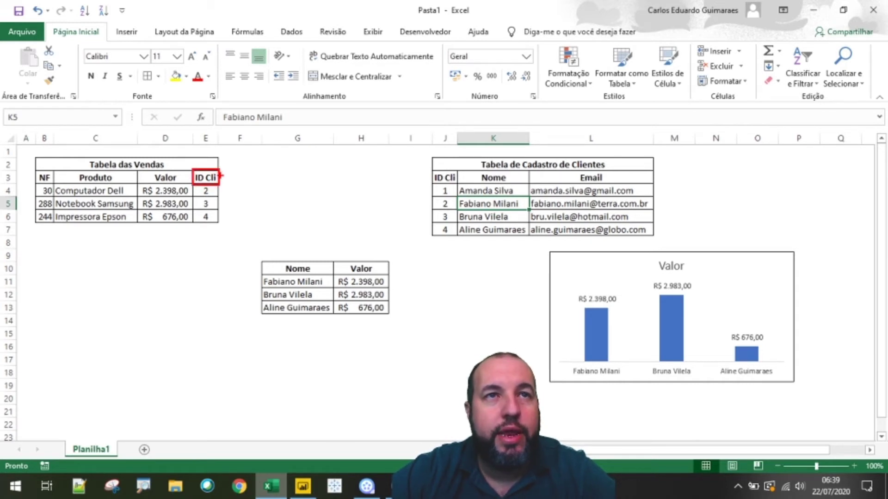
{"action": "left_click_drag", "start_coordinate": [220, 176], "coordinate": [457, 171]}
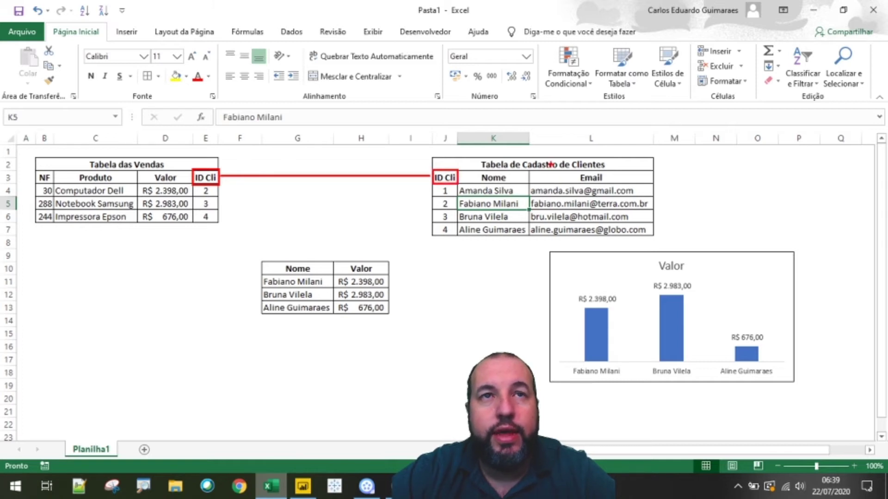
{"action": "left_click_drag", "start_coordinate": [310, 175], "coordinate": [309, 161]}
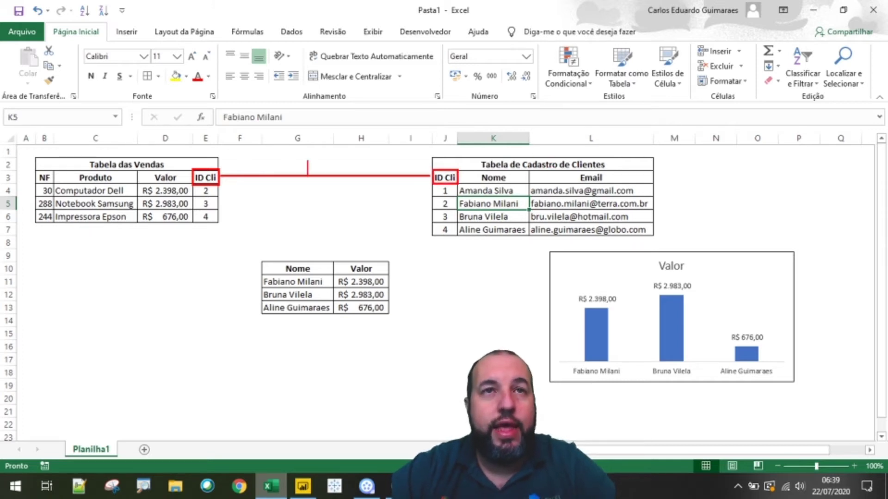
{"action": "type", "text": "Relacionamento"}
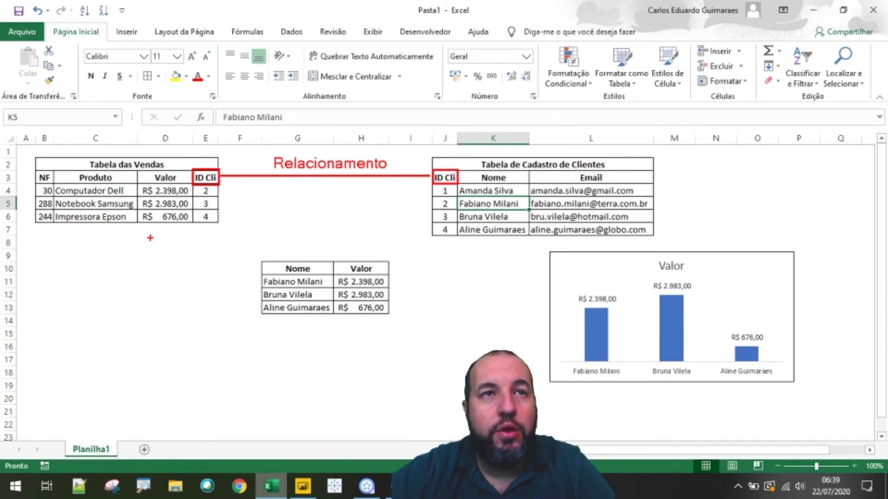
Step: Outline the Valor column in red and Nome in blue, link each to the summary table, and clear all annotations
{"action": "mouse_move", "coordinate": [137, 180]}
{"action": "left_mouse_down"}
{"action": "mouse_move", "coordinate": [155, 219]}
{"action": "mouse_move", "coordinate": [192, 228]}
{"action": "mouse_move", "coordinate": [383, 217]}
{"action": "mouse_move", "coordinate": [341, 286]}
{"action": "mouse_move", "coordinate": [390, 314]}
{"action": "left_mouse_up"}
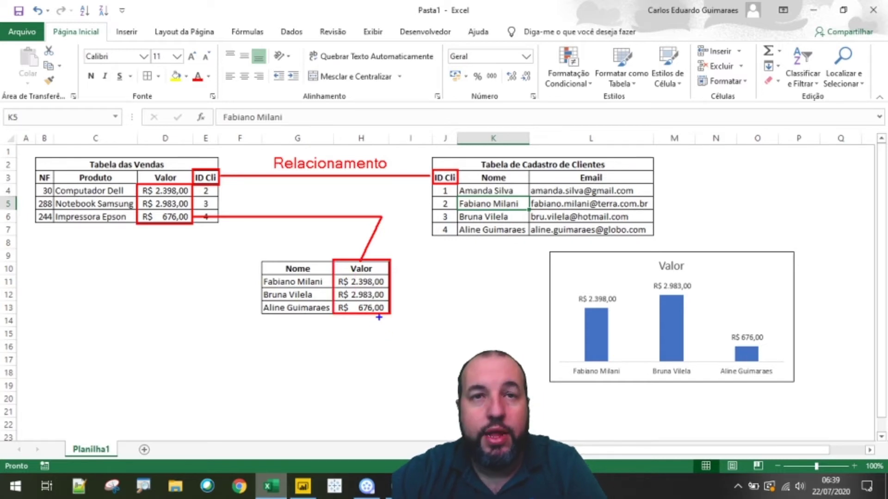
{"action": "left_click_drag", "start_coordinate": [458, 185], "coordinate": [530, 235]}
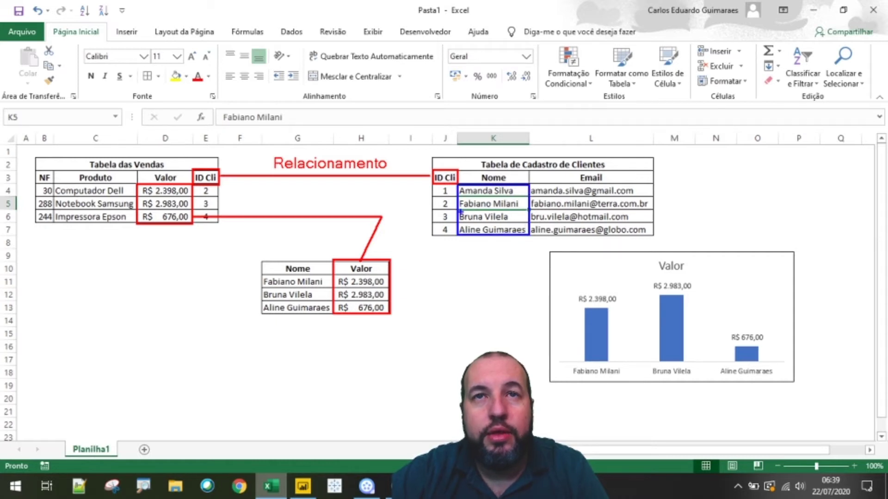
{"action": "mouse_move", "coordinate": [459, 206]}
{"action": "left_mouse_down"}
{"action": "mouse_move", "coordinate": [258, 206]}
{"action": "mouse_move", "coordinate": [294, 257]}
{"action": "mouse_move", "coordinate": [272, 267]}
{"action": "mouse_move", "coordinate": [331, 323]}
{"action": "mouse_move", "coordinate": [330, 313]}
{"action": "left_mouse_up"}
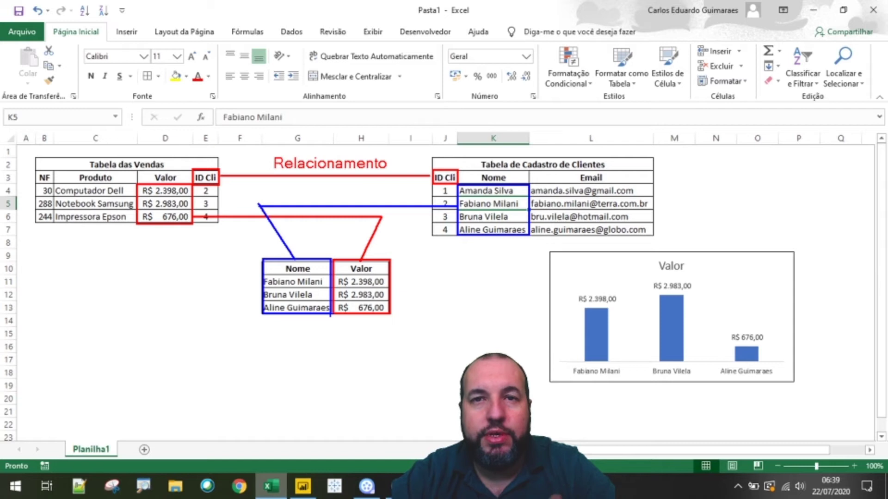
{"action": "key", "text": "Escape"}
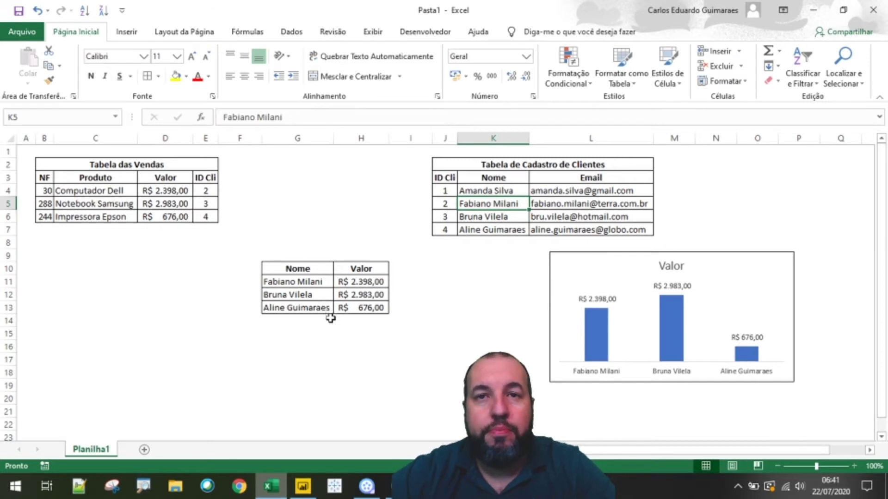
Step: Switch to Power BI Desktop and open the model view with the fBrasil and dCalendário tables
{"action": "left_click", "coordinate": [303, 486]}
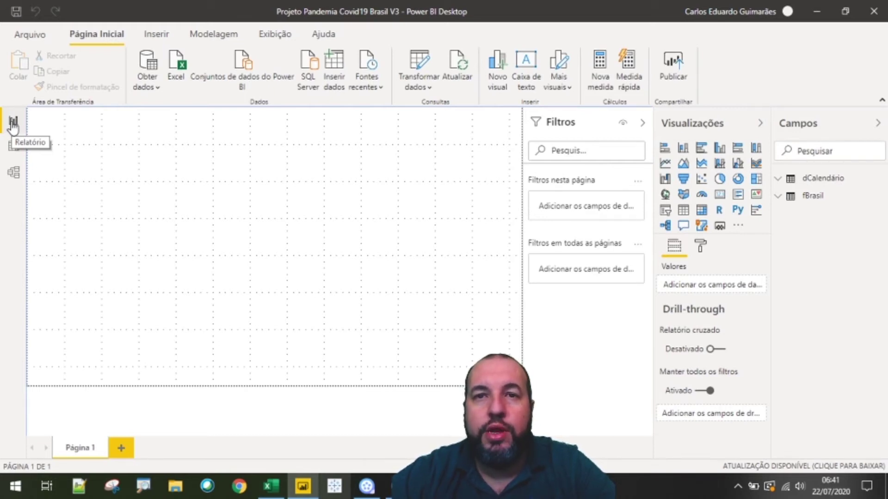
{"action": "left_click", "coordinate": [14, 175]}
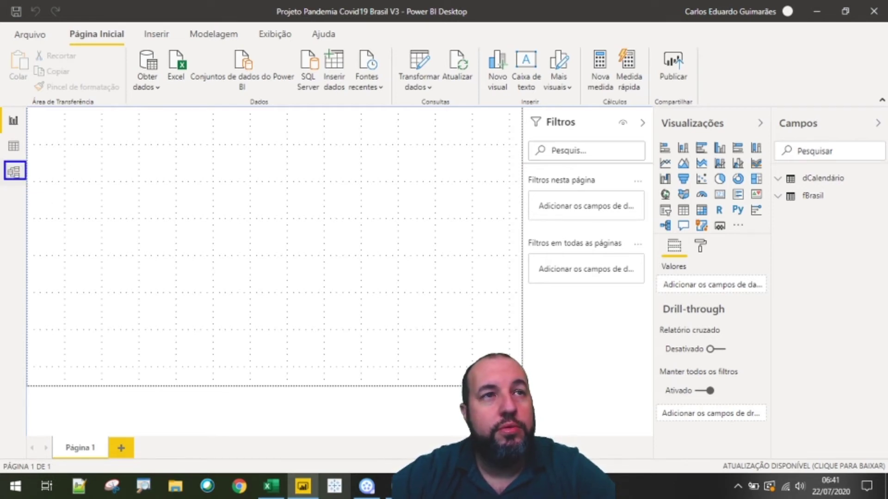
{"action": "left_click", "coordinate": [16, 178]}
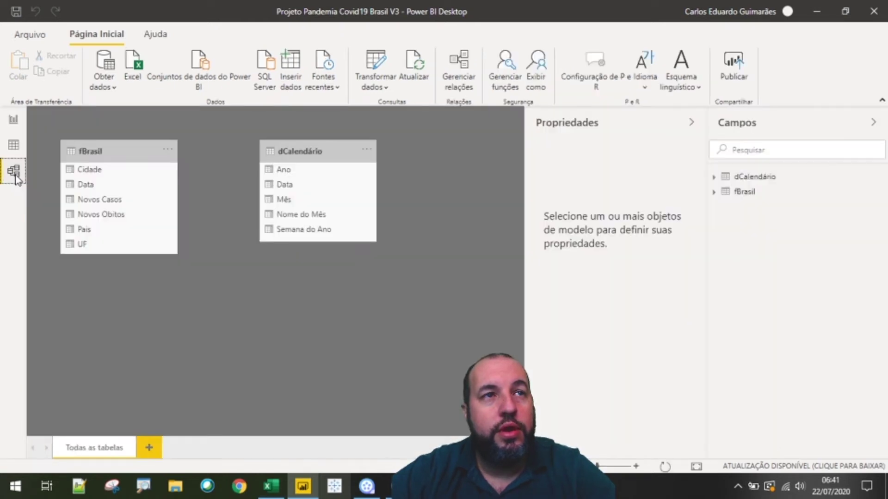
Step: Collapse the Campos pane, keep Propriedades expanded, and move the dCalendário table slightly farther from fBrasil
{"action": "left_click", "coordinate": [690, 130]}
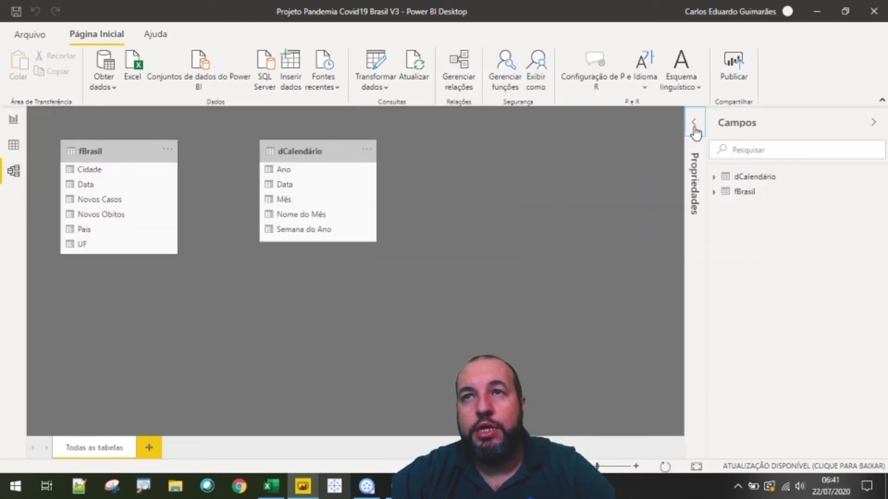
{"action": "left_click", "coordinate": [873, 122]}
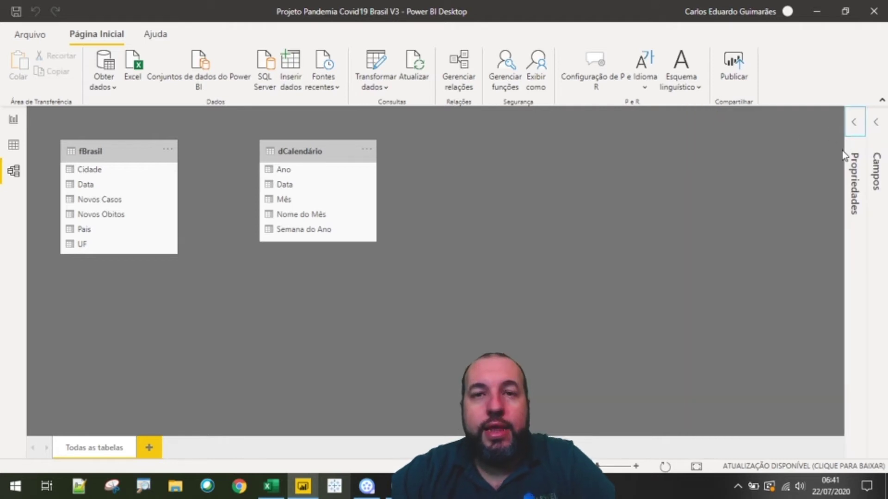
{"action": "left_click", "coordinate": [853, 122]}
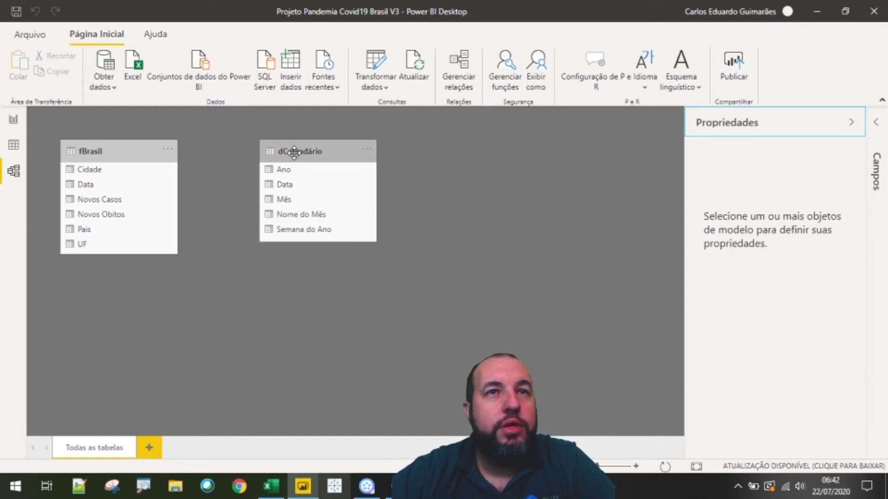
{"action": "left_click_drag", "start_coordinate": [294, 153], "coordinate": [328, 152]}
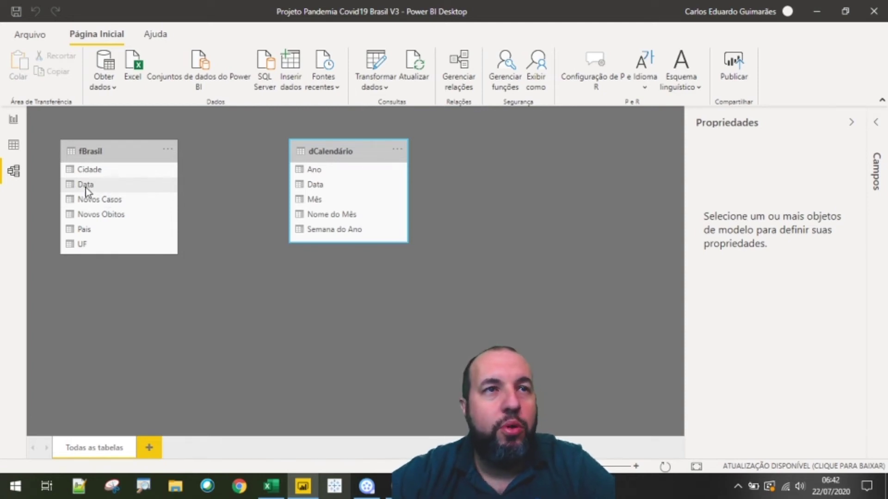
Step: Check the data type of the Data column in dCalendário and in fBrasil
{"action": "left_click", "coordinate": [301, 185]}
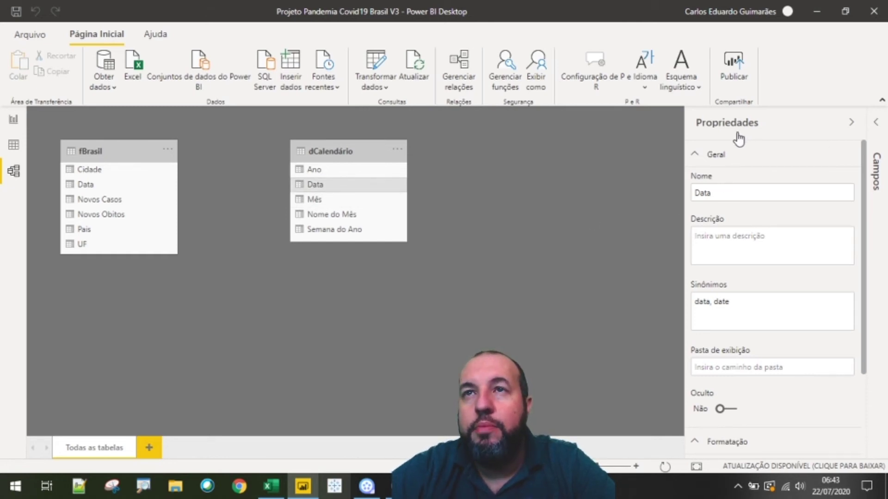
{"action": "scroll", "coordinate": [731, 189], "scroll_direction": "down", "scroll_amount": 1}
{"action": "scroll", "coordinate": [730, 189], "scroll_direction": "down", "scroll_amount": 1}
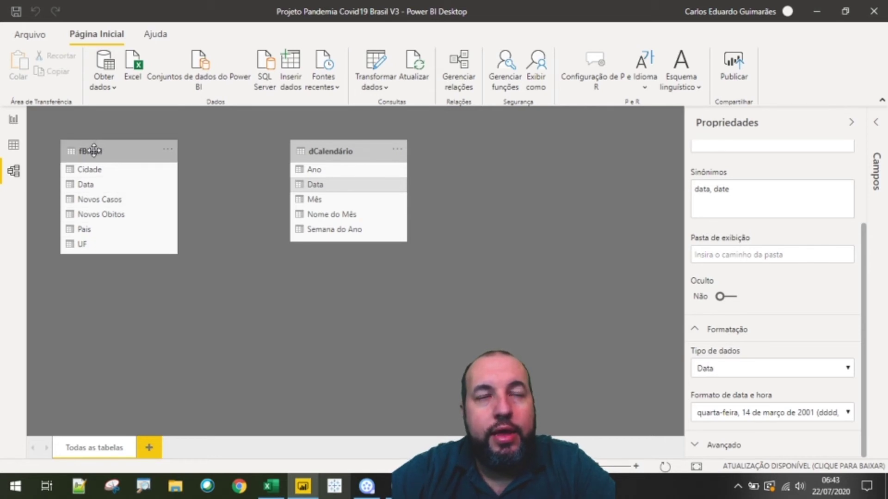
{"action": "left_click", "coordinate": [88, 184]}
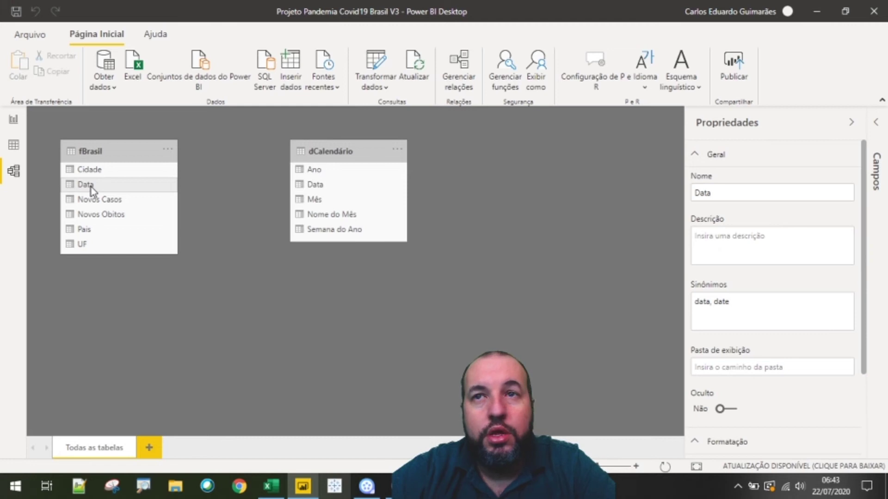
{"action": "scroll", "coordinate": [720, 242], "scroll_direction": "down", "scroll_amount": 4}
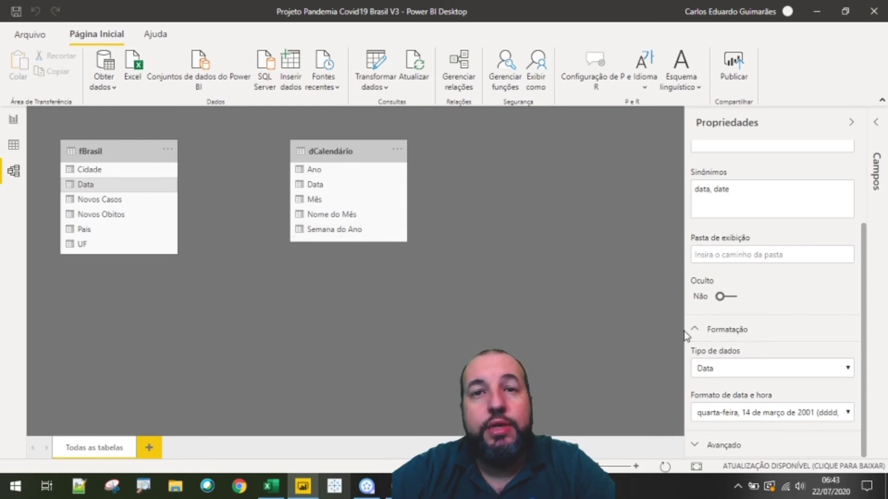
Step: Set the data type of fBrasil's Data column to Texto, restore it to Data, and confirm the change
{"action": "left_click", "coordinate": [713, 369]}
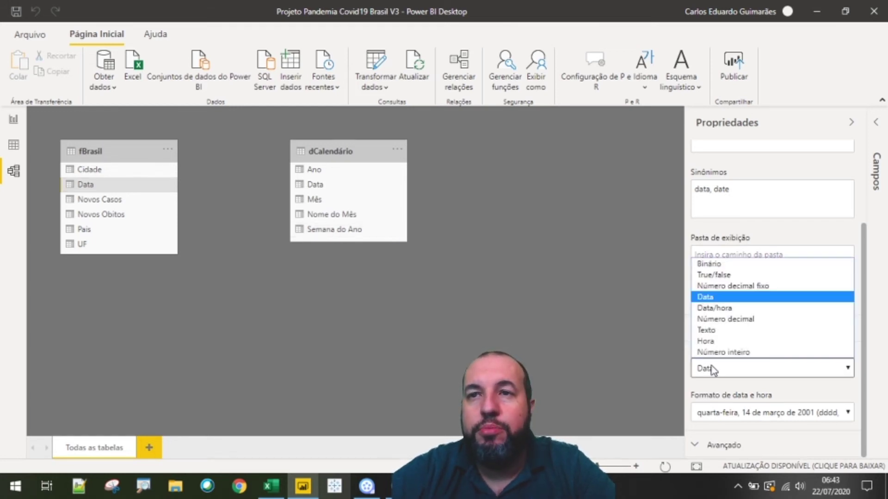
{"action": "left_click", "coordinate": [717, 332]}
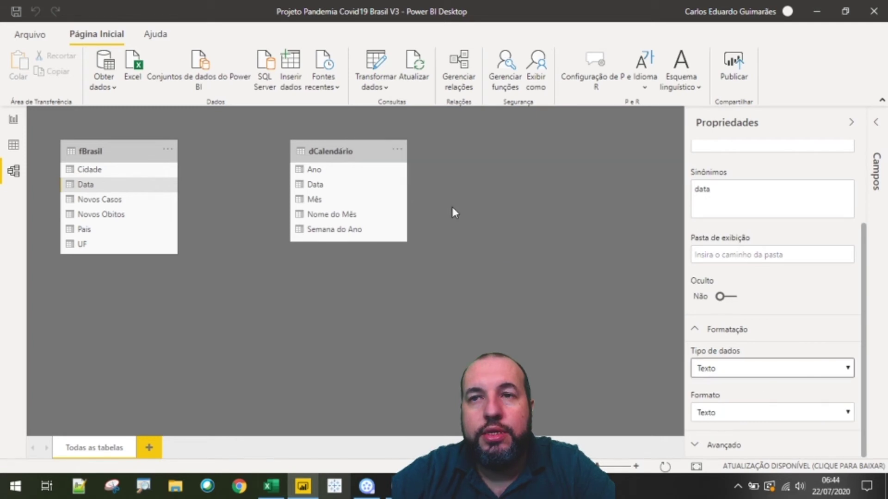
{"action": "left_click", "coordinate": [706, 369]}
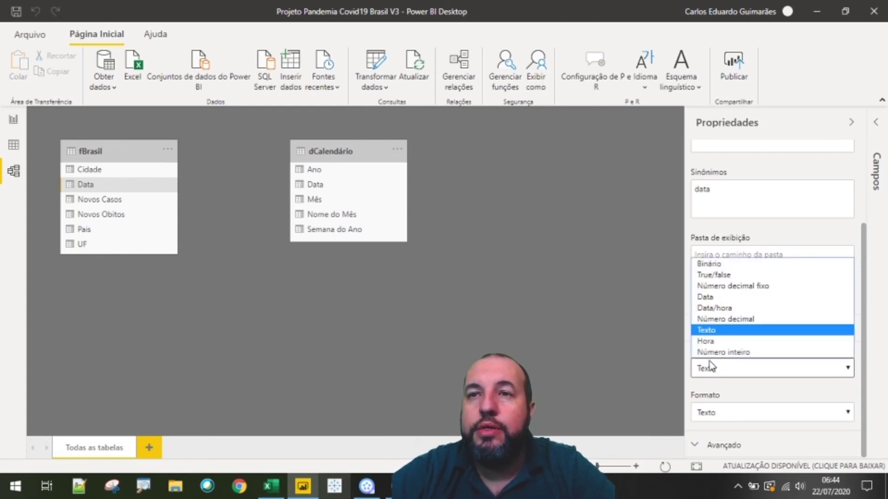
{"action": "left_click", "coordinate": [710, 298]}
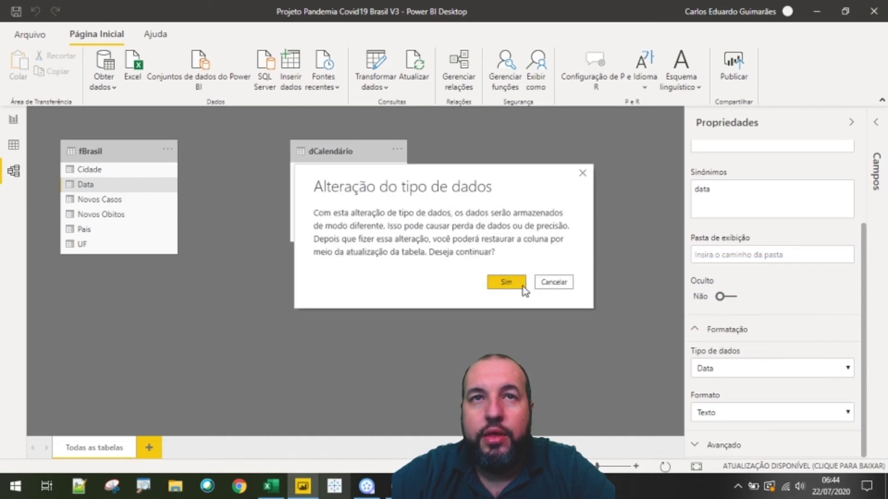
{"action": "left_click", "coordinate": [506, 282]}
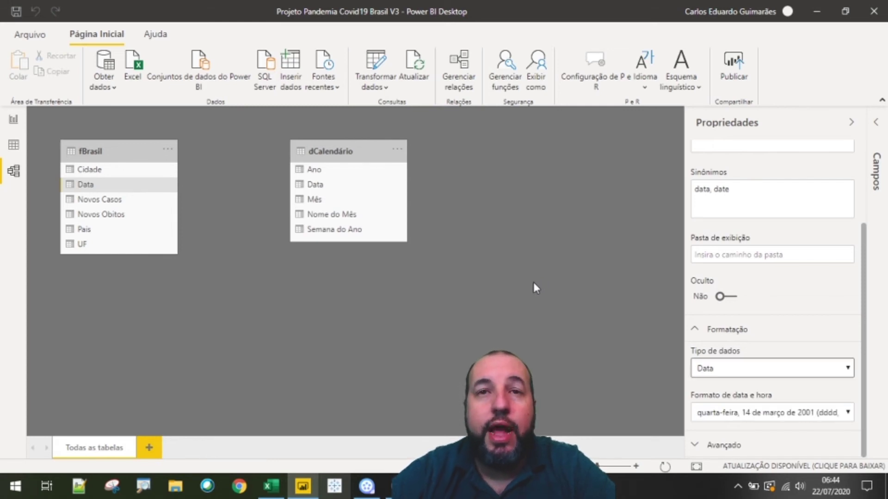
Step: Create a relationship between the tables by linking dCalendário's Data column to fBrasil's Data column
{"action": "left_click", "coordinate": [326, 187]}
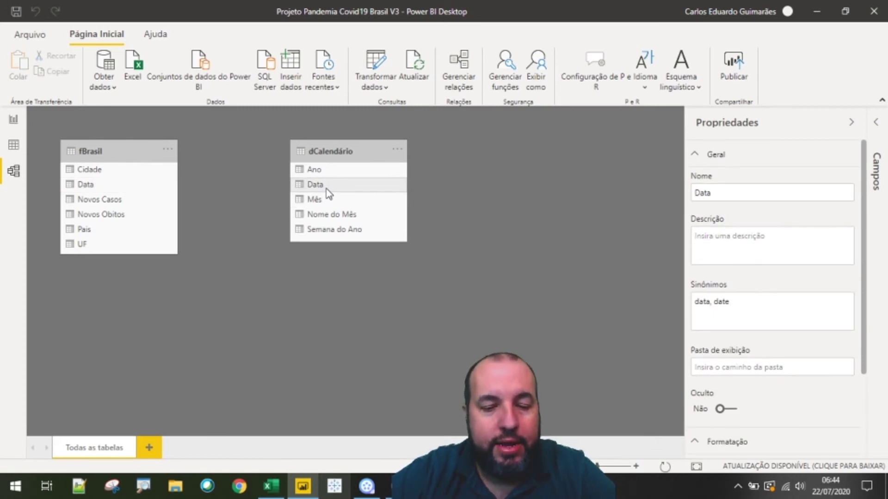
{"action": "left_click", "coordinate": [295, 179]}
{"action": "left_click_drag", "start_coordinate": [308, 157], "coordinate": [352, 157]}
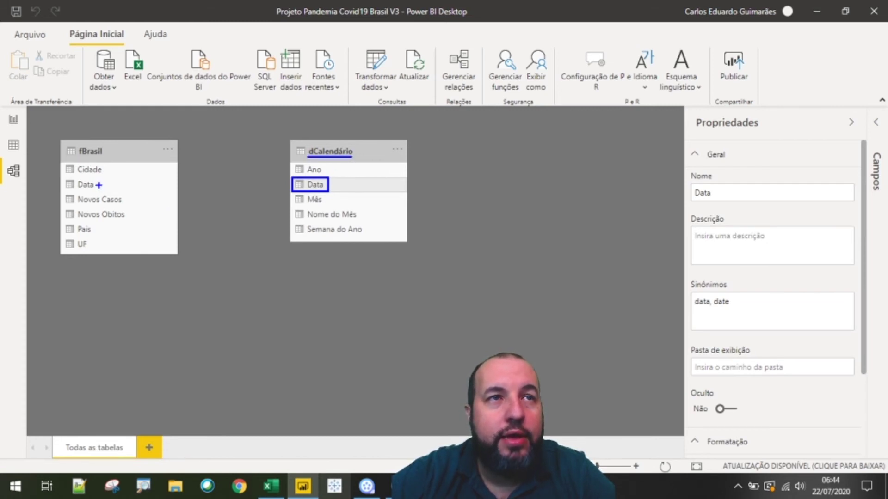
{"action": "left_click_drag", "start_coordinate": [98, 185], "coordinate": [118, 185]}
{"action": "left_click_drag", "start_coordinate": [68, 158], "coordinate": [102, 159]}
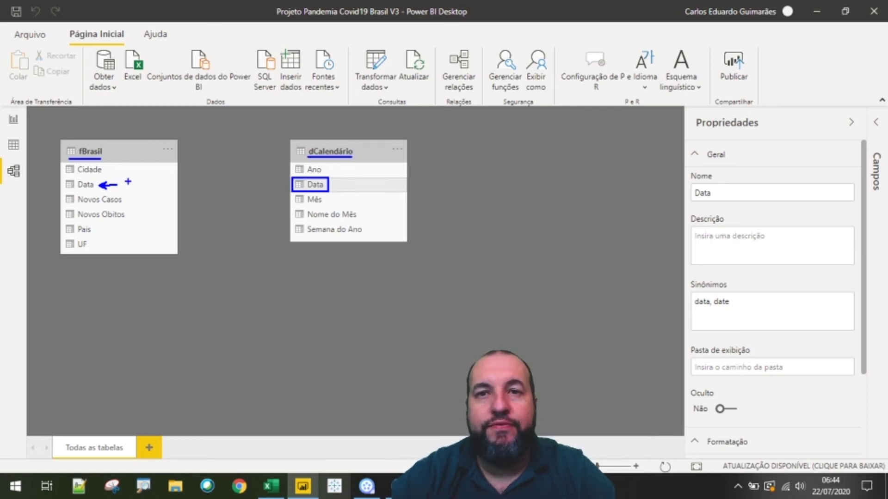
{"action": "key", "text": "Escape"}
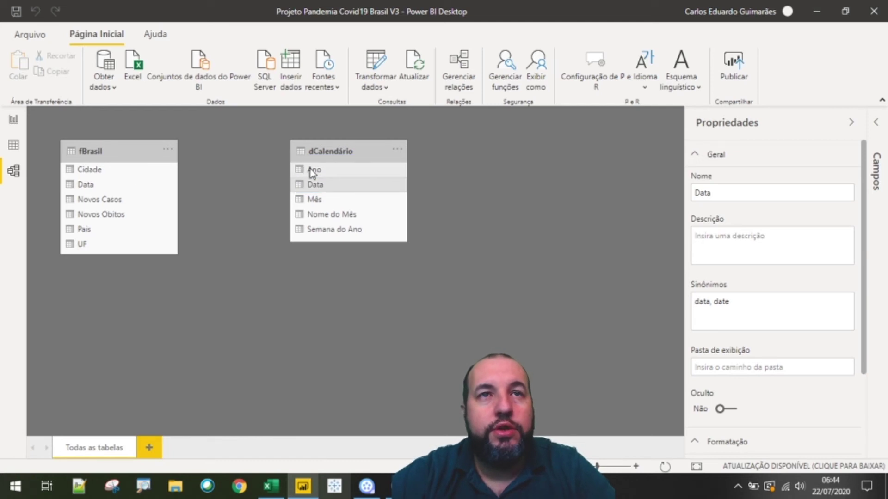
{"action": "left_click_drag", "start_coordinate": [326, 185], "coordinate": [98, 189]}
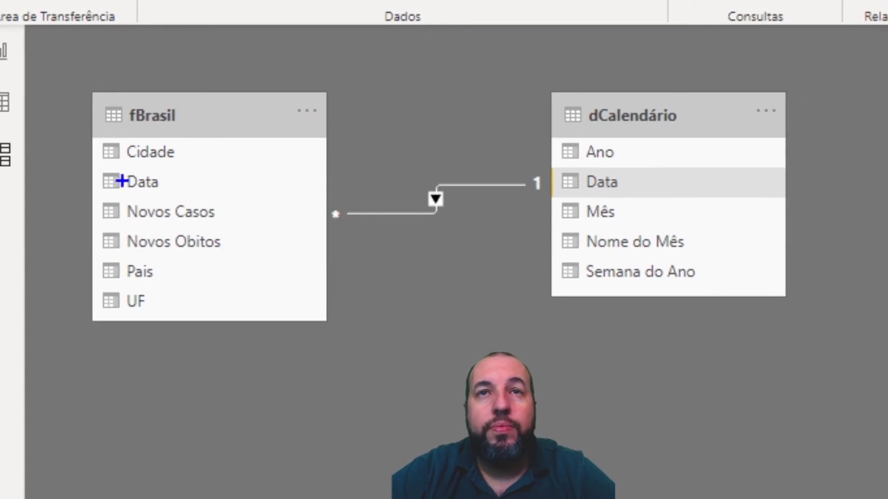
{"action": "left_click", "coordinate": [523, 185]}
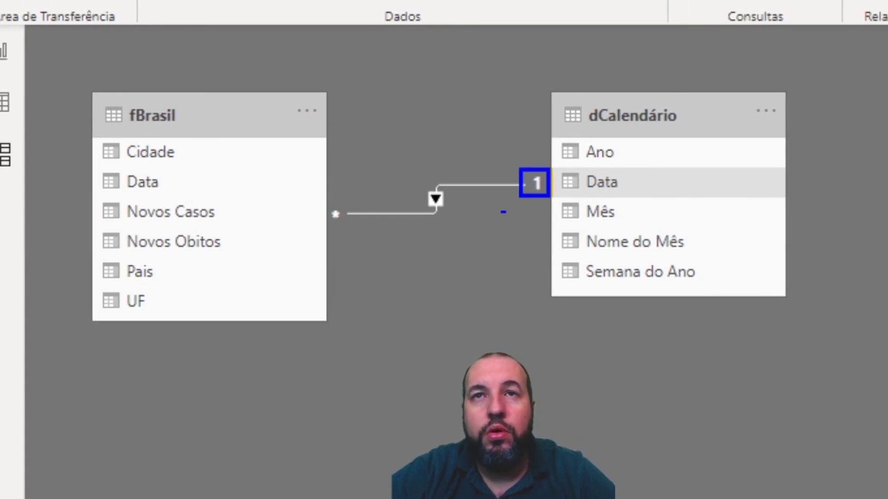
{"action": "left_click", "coordinate": [434, 198]}
{"action": "left_click", "coordinate": [335, 212]}
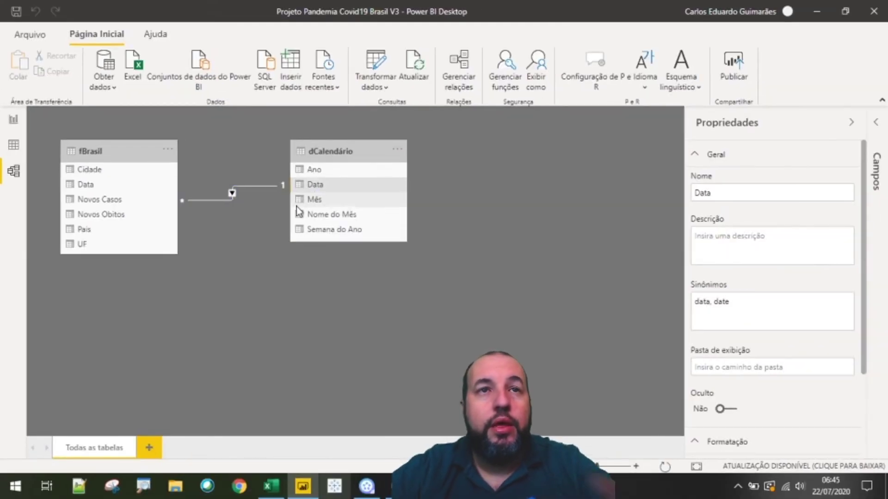
{"action": "right_click", "coordinate": [235, 195]}
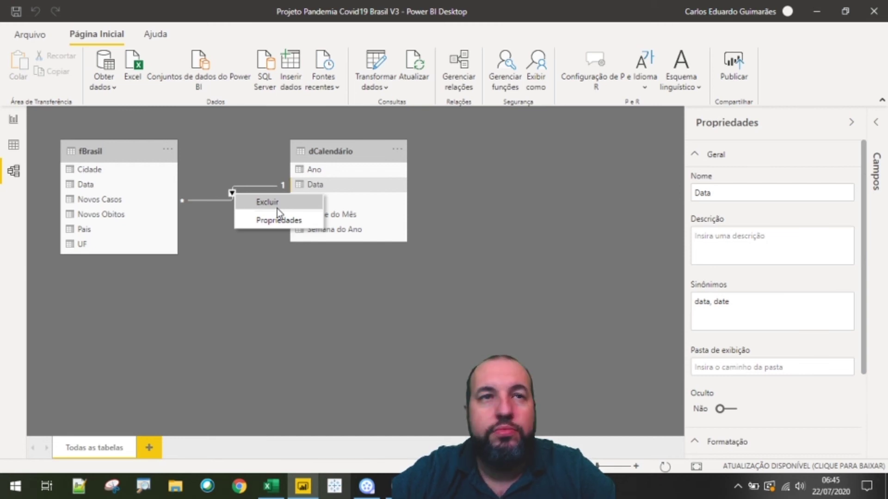
{"action": "left_click", "coordinate": [223, 223]}
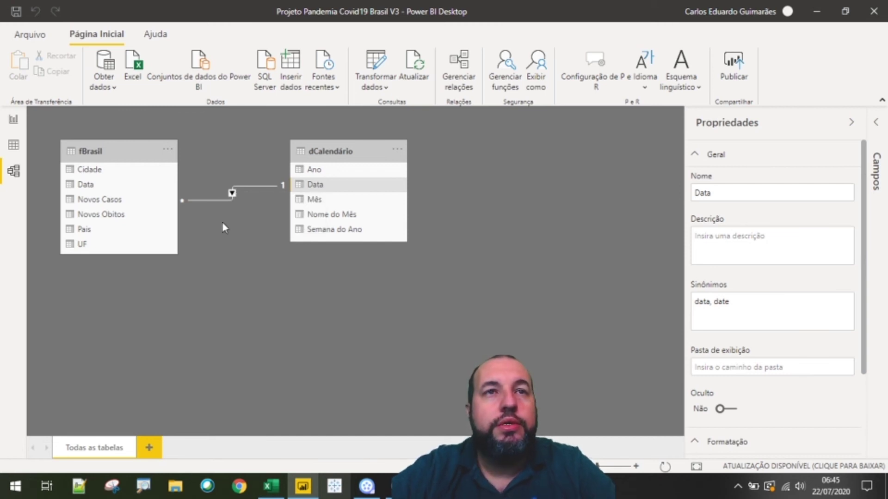
Step: Review the cardinality and cross-filter direction options of the fBrasil–dCalendário relationship, keep Muitos para um (*:1) and Único, and accept the settings
{"action": "right_click", "coordinate": [232, 196]}
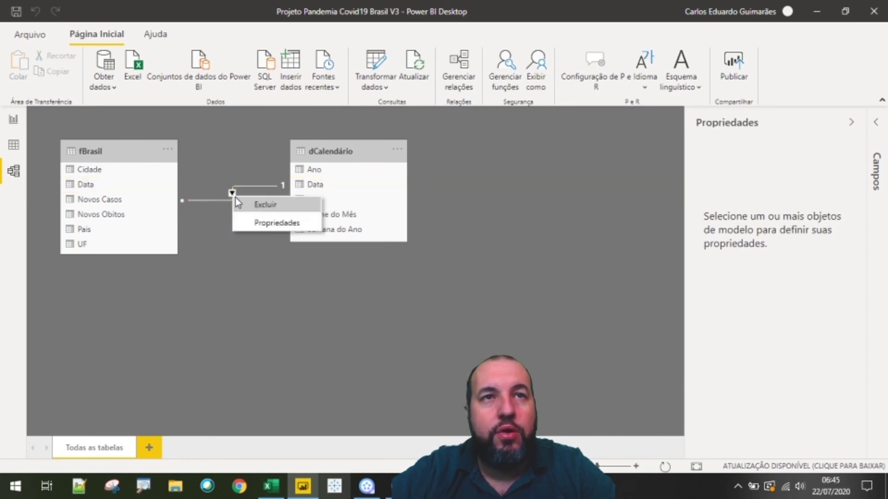
{"action": "left_click", "coordinate": [248, 219]}
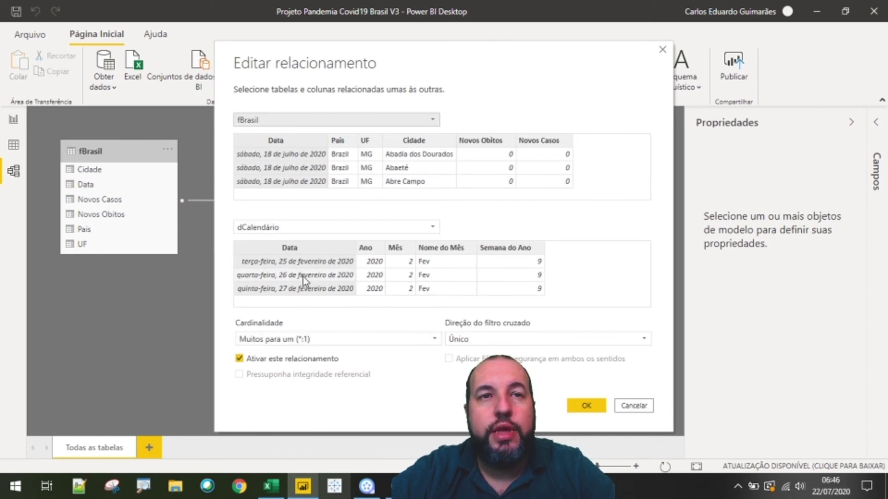
{"action": "left_click", "coordinate": [289, 340]}
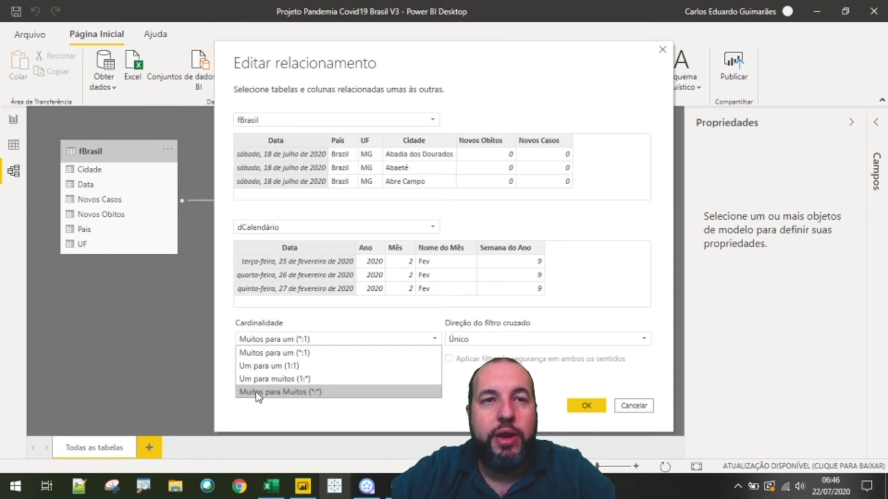
{"action": "left_click", "coordinate": [462, 354]}
{"action": "left_click", "coordinate": [475, 341]}
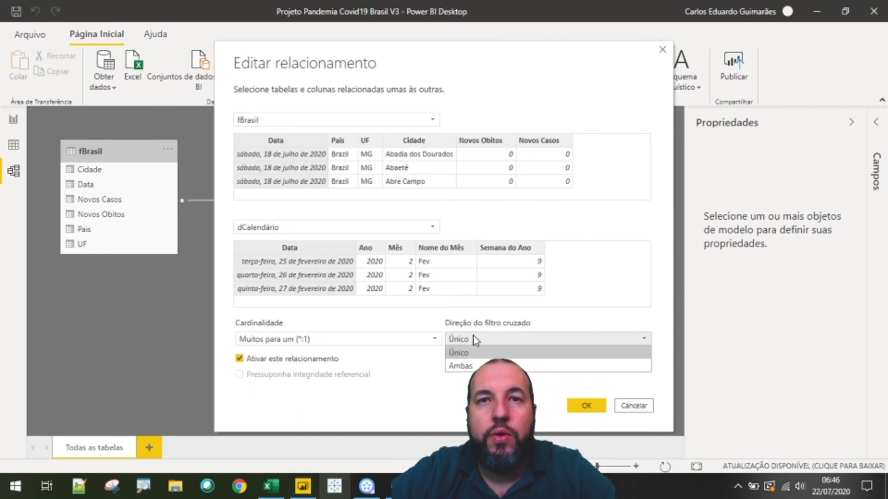
{"action": "left_click", "coordinate": [469, 352]}
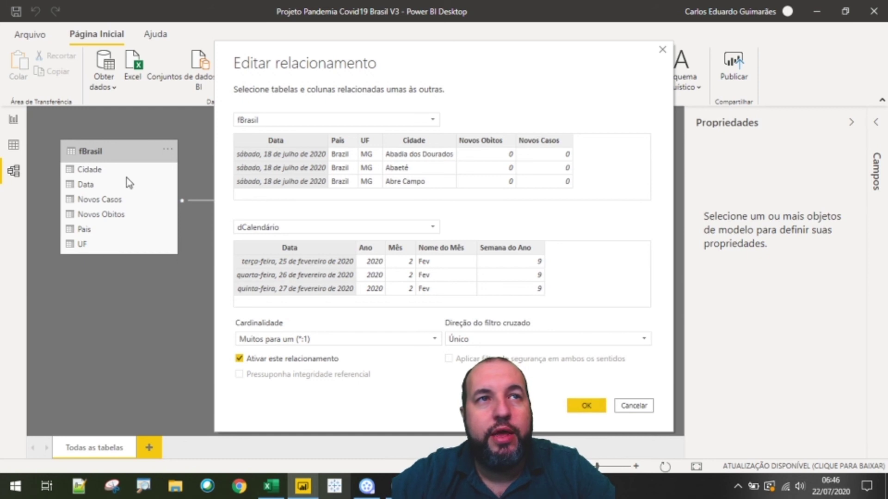
{"action": "left_click_drag", "start_coordinate": [281, 68], "coordinate": [396, 67]}
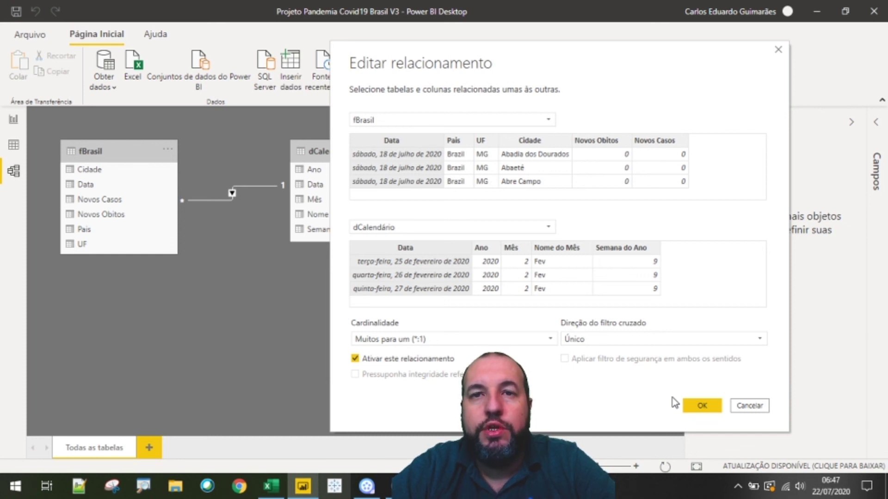
{"action": "left_click", "coordinate": [701, 406]}
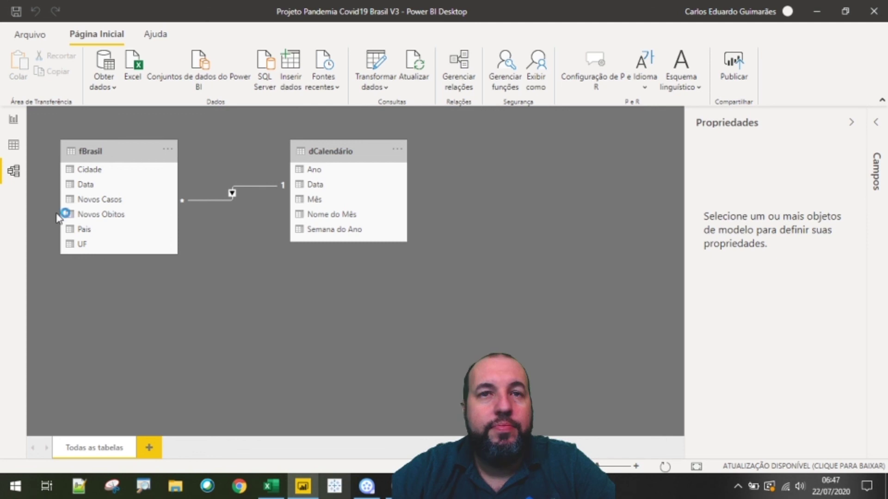
Step: Return to the report view and save the report under its current name
{"action": "left_click", "coordinate": [14, 121]}
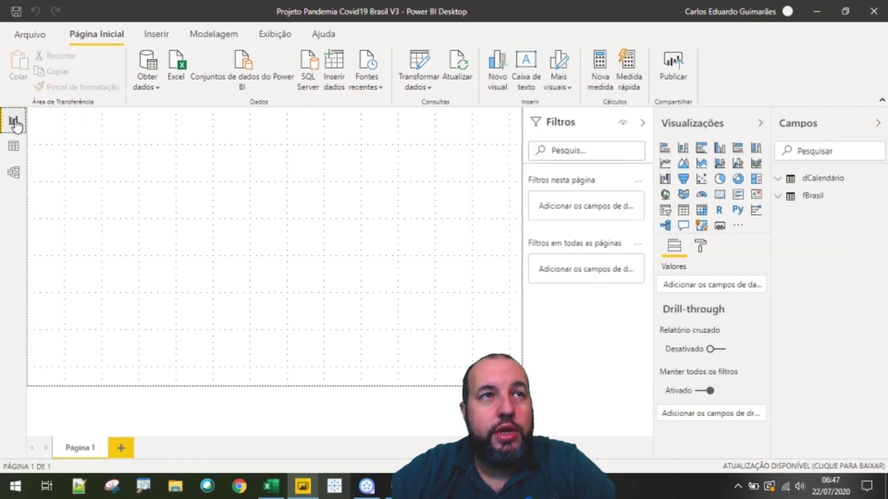
{"action": "left_click", "coordinate": [37, 40]}
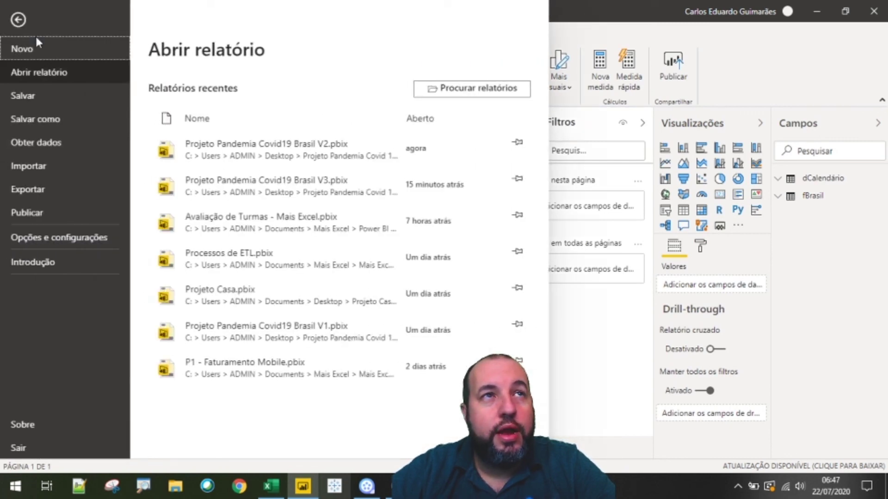
{"action": "left_click", "coordinate": [37, 92]}
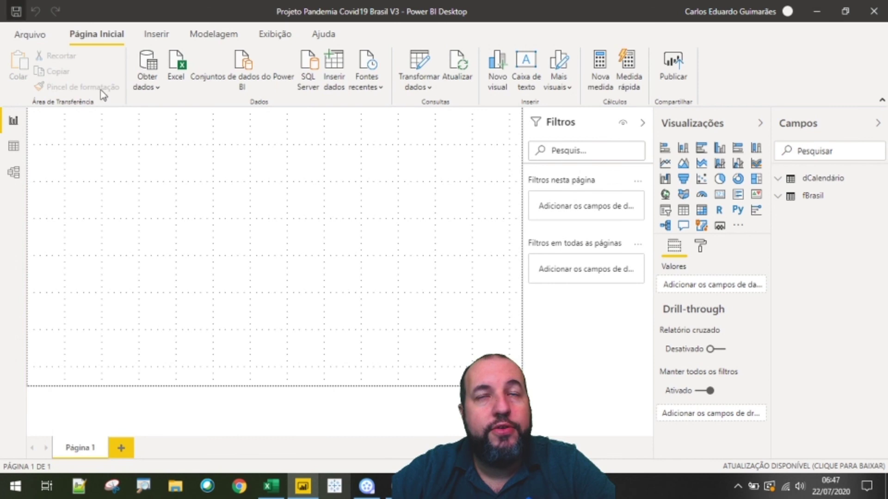